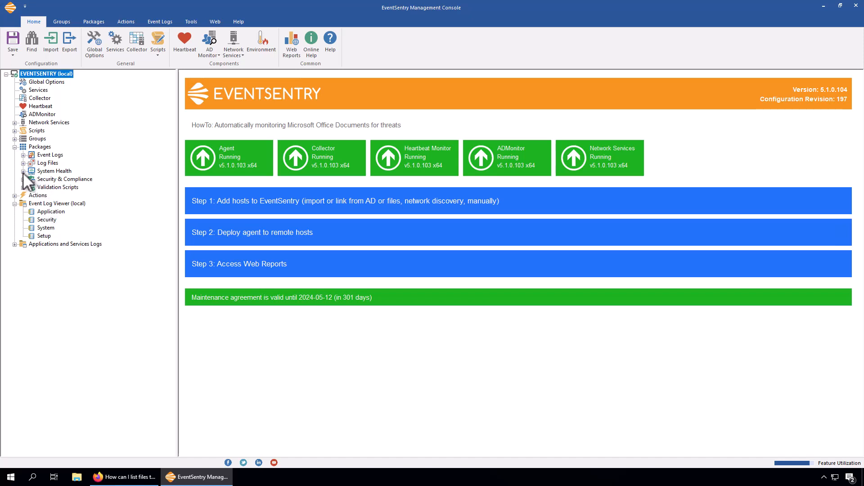
Open the Application Scheduler settings of the Database Purge package under System Health
click(23, 172)
click(63, 180)
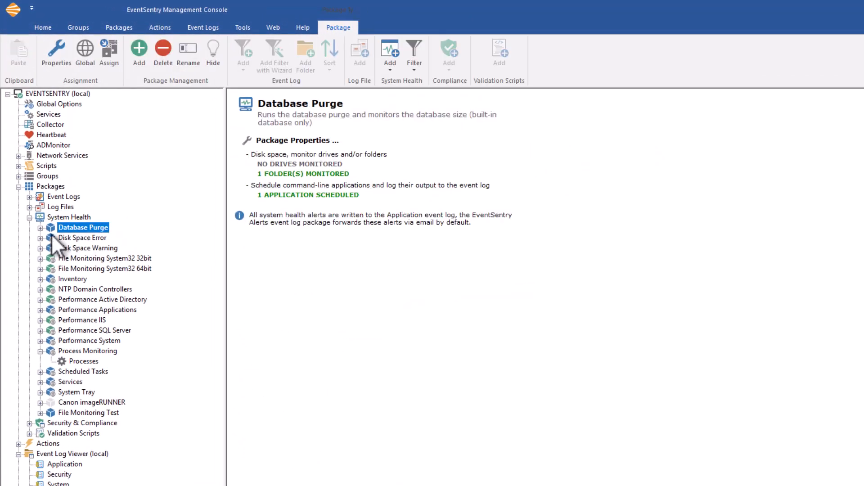
click(40, 228)
click(90, 237)
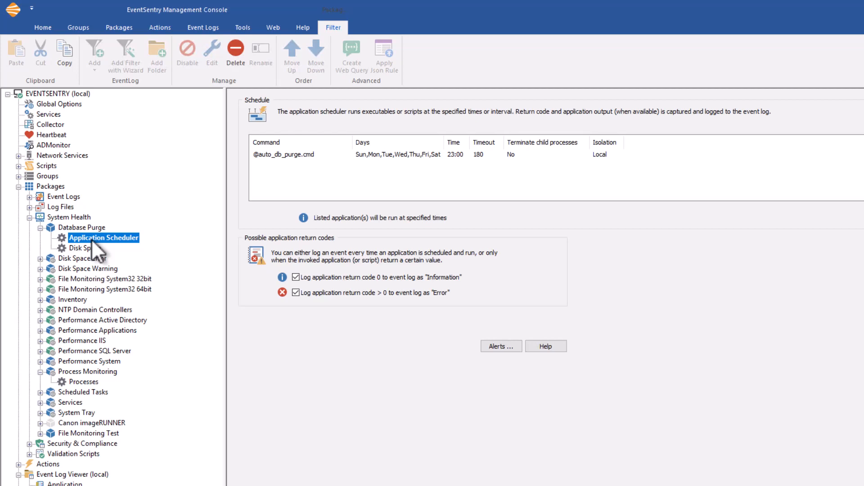
click(322, 157)
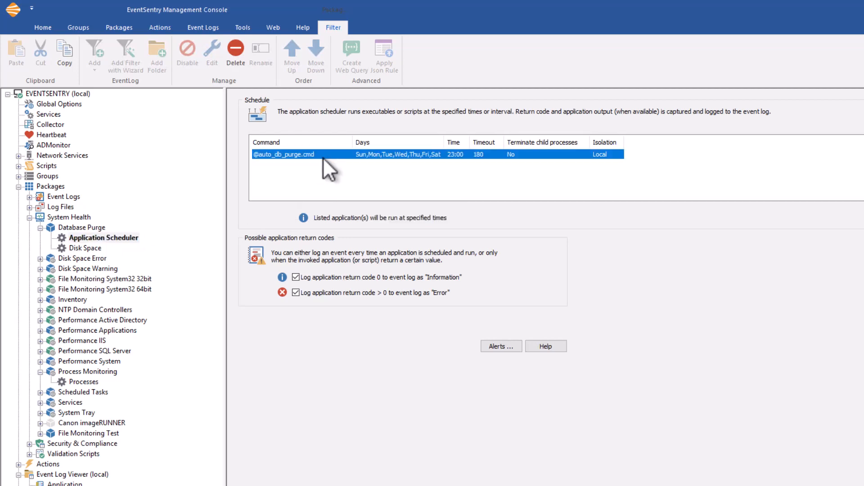
double_click(263, 155)
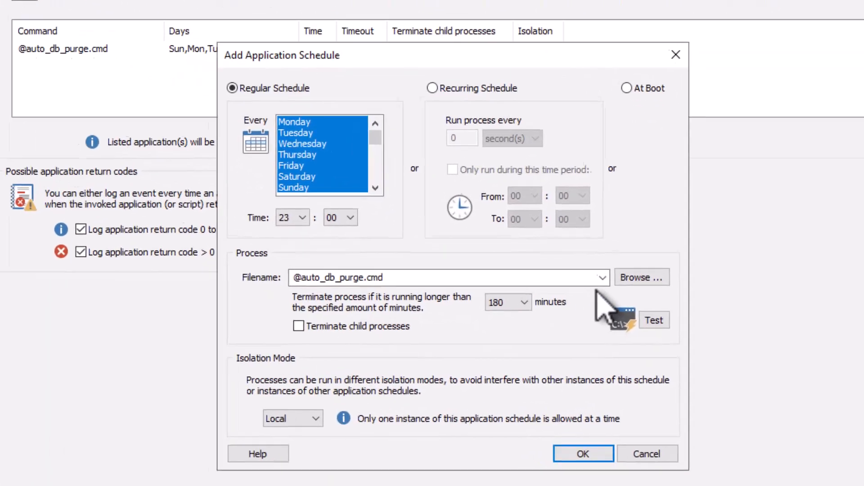
click(602, 277)
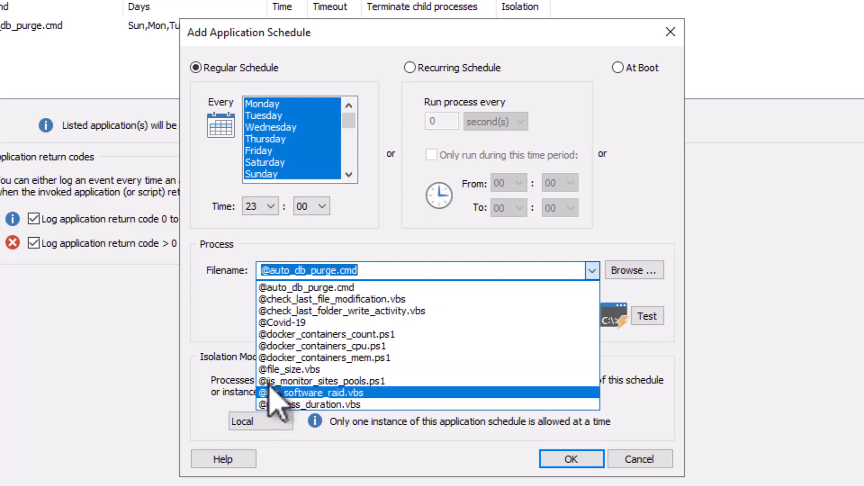
click(593, 272)
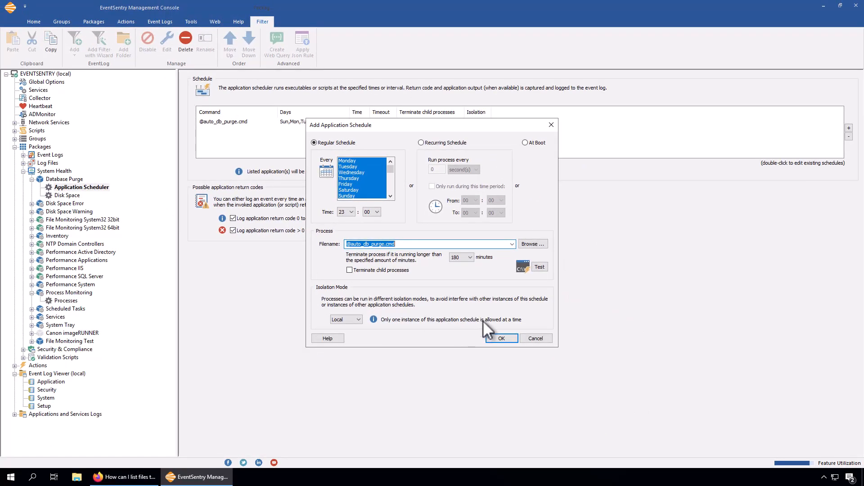
click(539, 337)
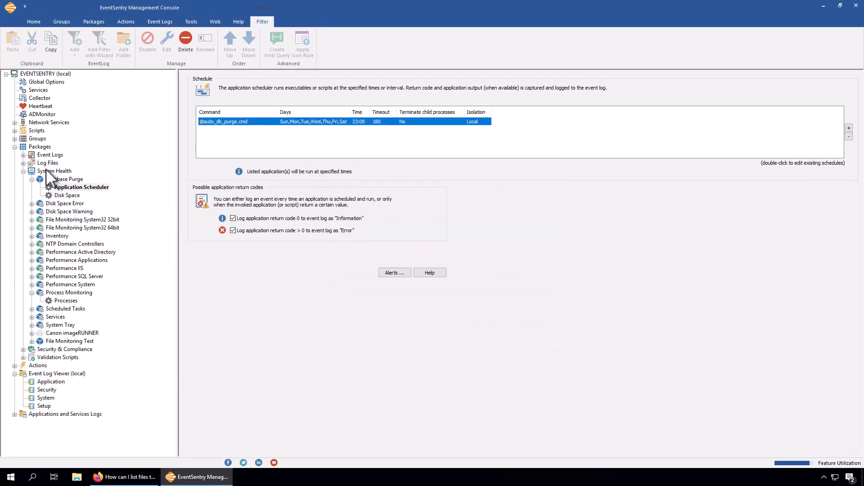
Review the embedded user script auto_db_purge.cmd in the script editor and close it without changes
click(15, 131)
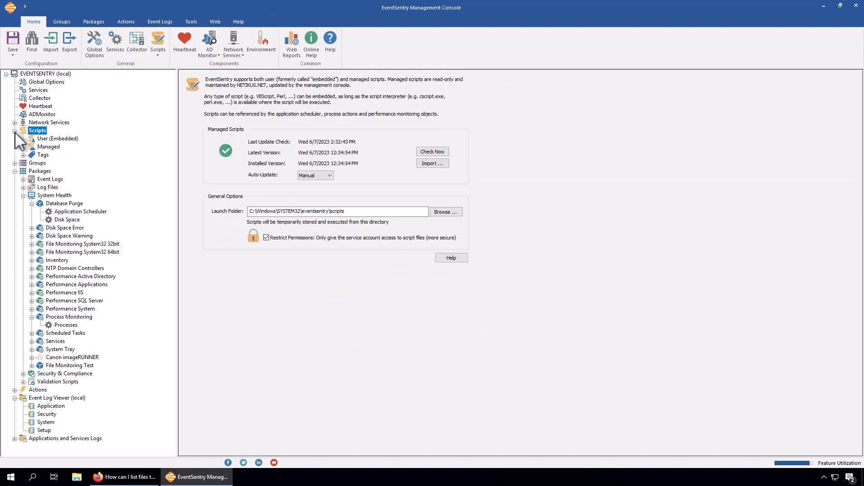
click(50, 139)
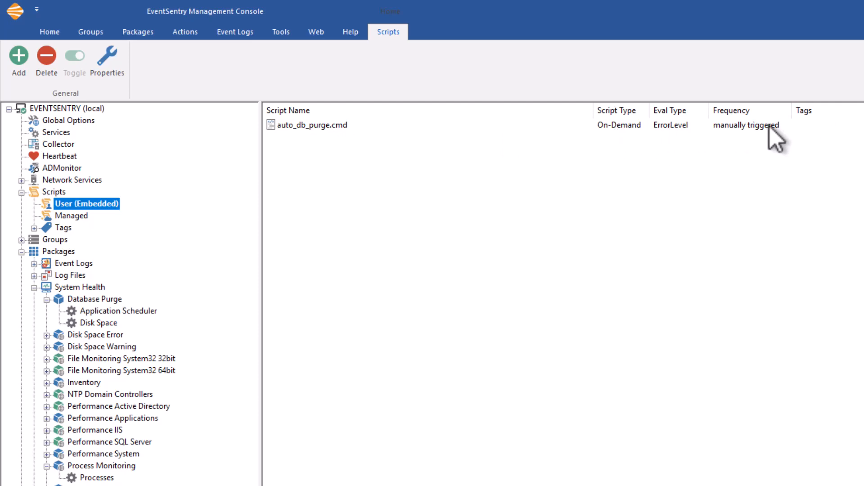
double_click(323, 124)
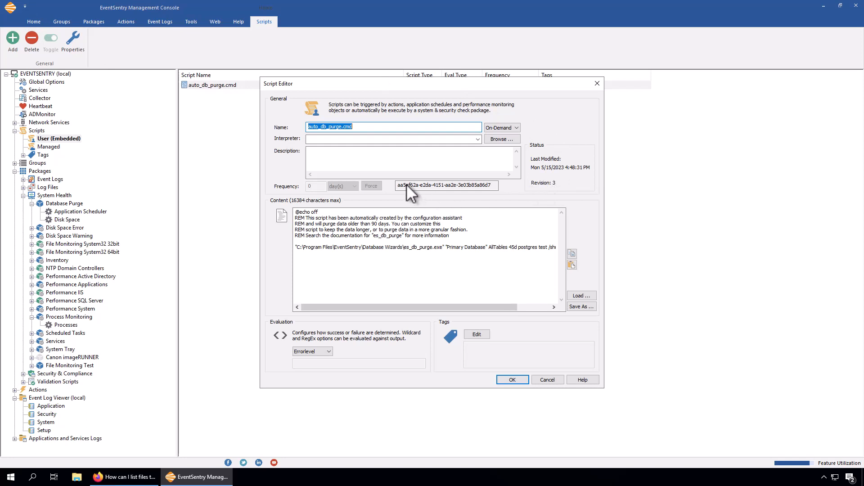
click(547, 381)
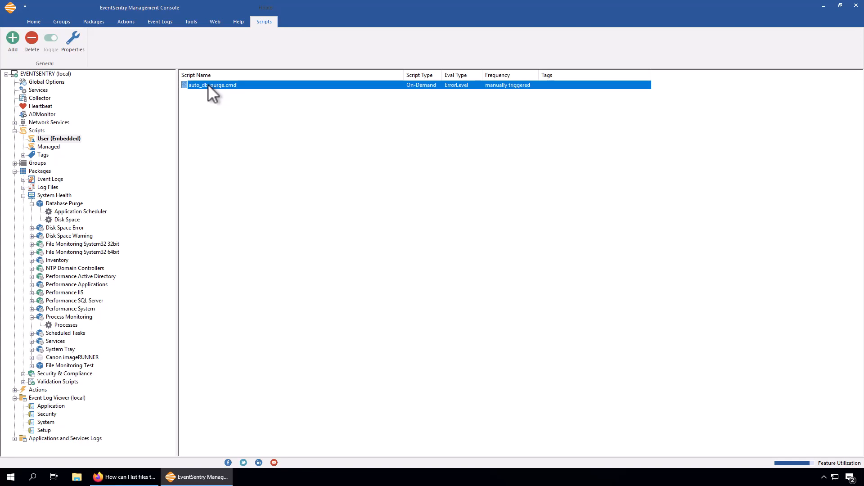
Look through the managed scripts and locate the on-demand scripts check_last_file_modification.vbs and check_last_folder_write_activity.vbs
click(46, 147)
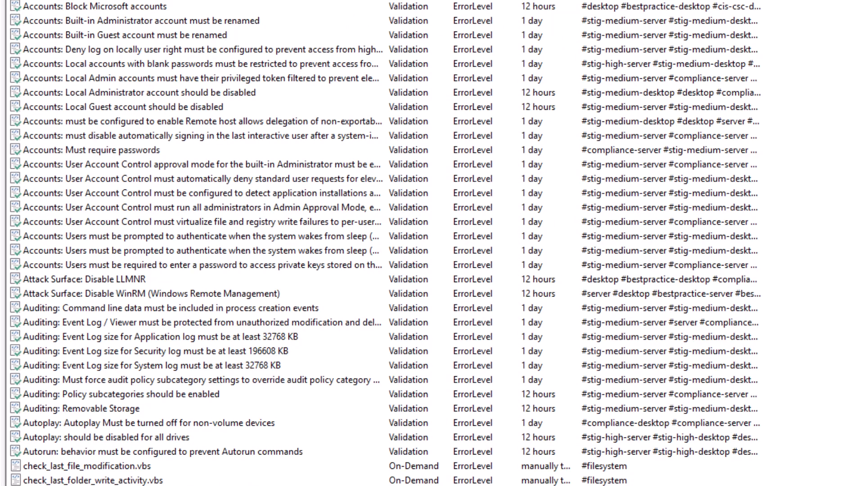
scroll(382, 243, down, 2)
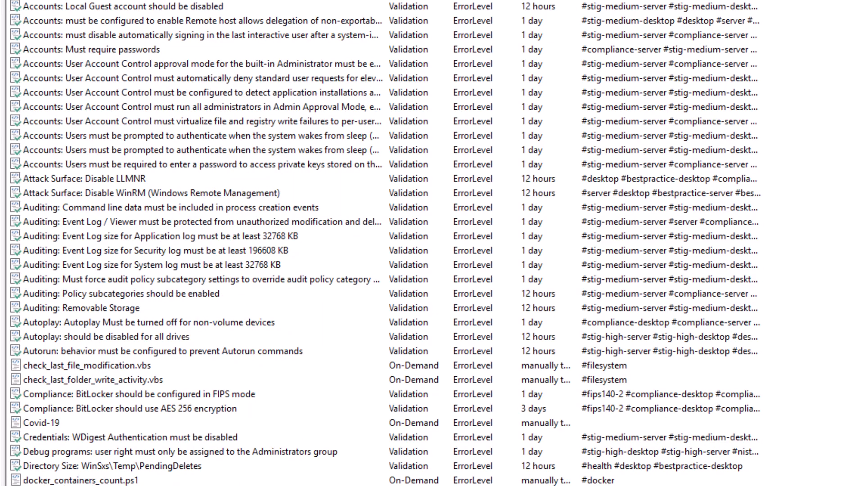
scroll(382, 243, down, 2)
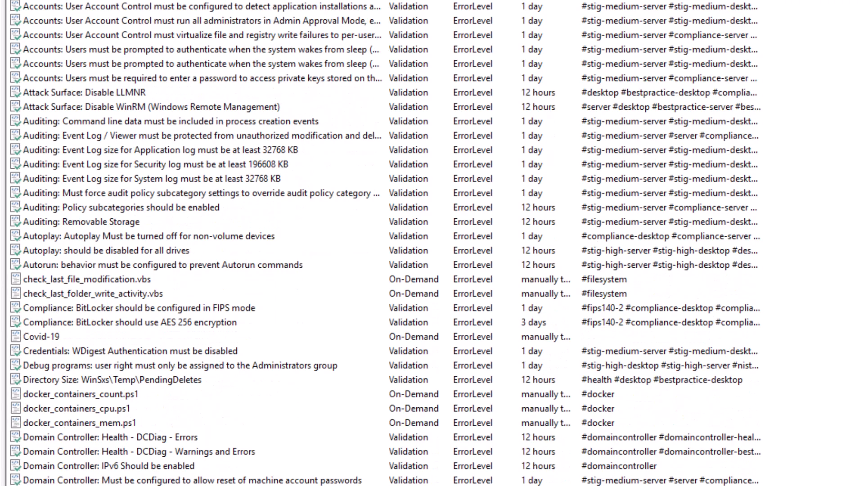
click(432, 281)
click(432, 295)
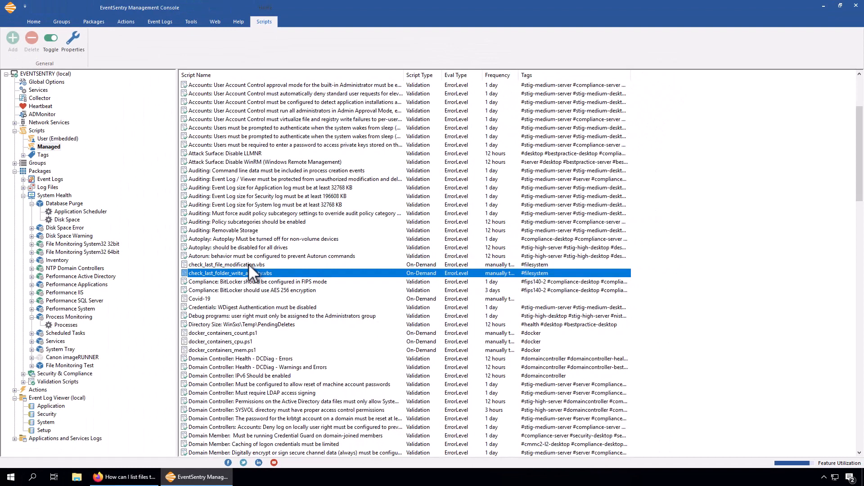
click(248, 263)
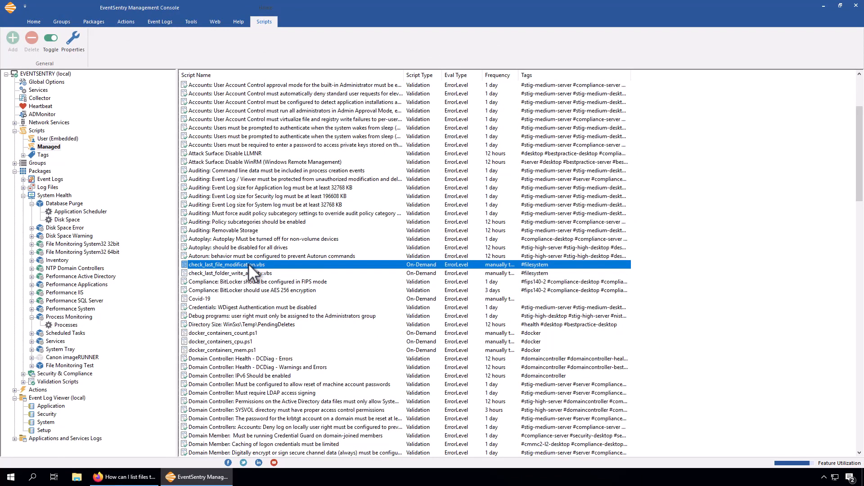
Examine the description and code of the managed script check_last_folder_write_activity.vbs, then close it without changes
double_click(245, 273)
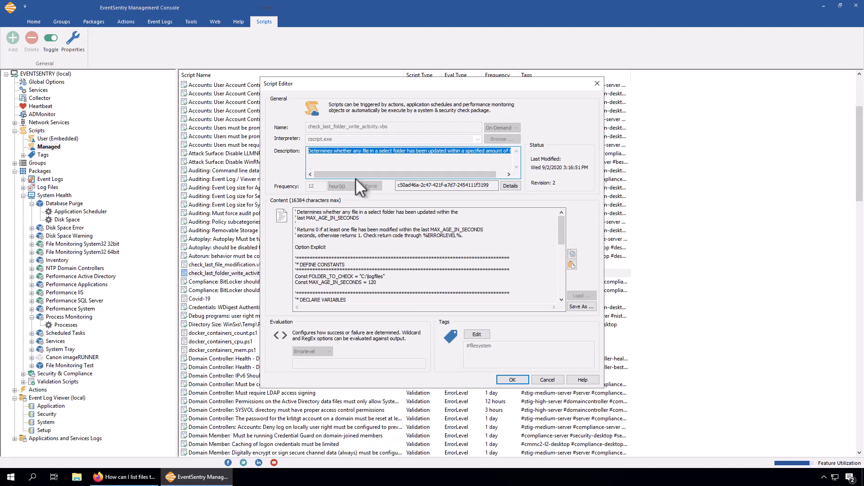
mouse_move(355, 177)
mouse_down()
mouse_move(382, 178)
mouse_move(344, 179)
mouse_up()
click(347, 250)
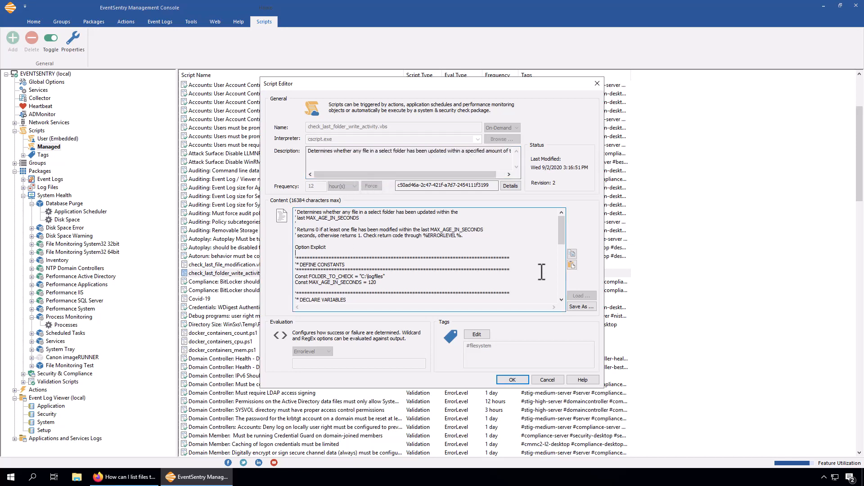
drag(560, 234, 563, 252)
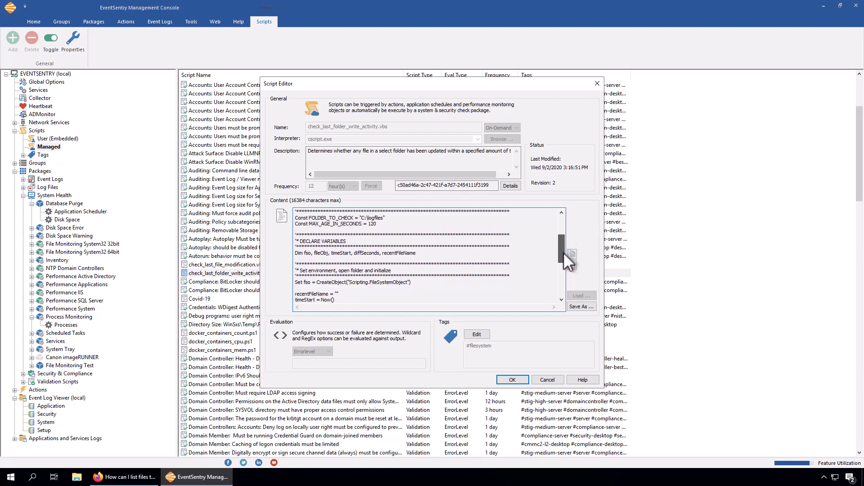
drag(563, 252, 559, 225)
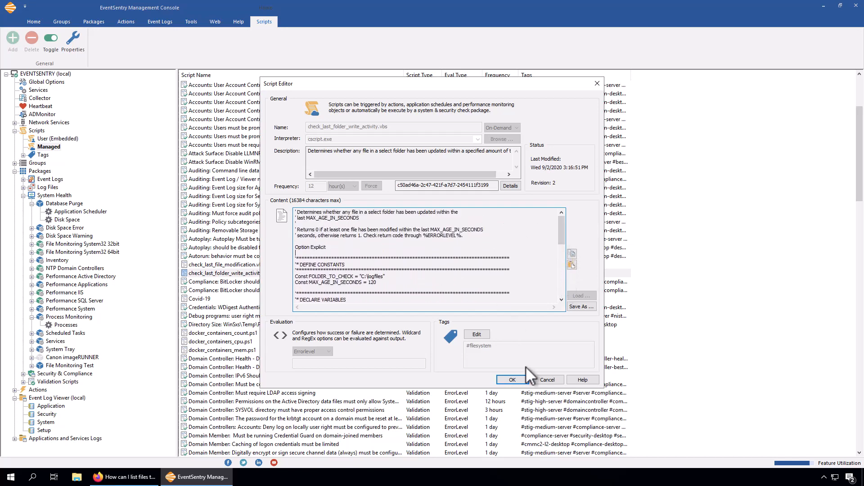
click(544, 378)
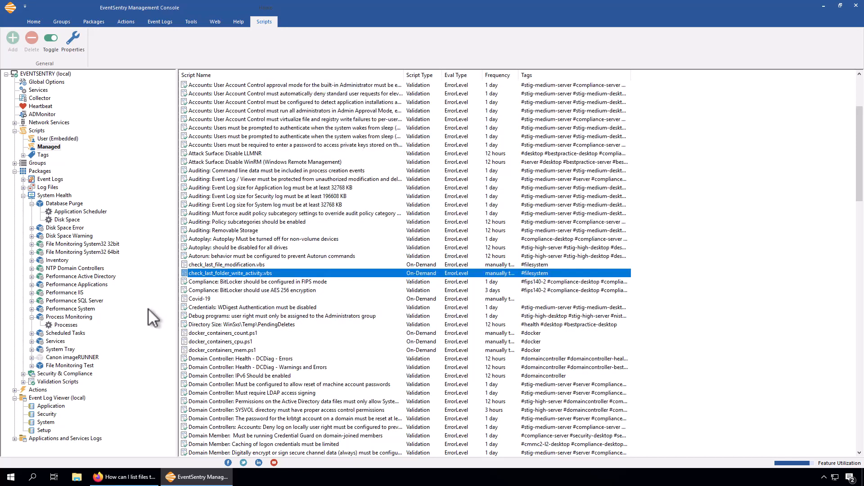
Check which scripts a new schedule in the Database Purge Application Scheduler can run, without adding the schedule
click(88, 212)
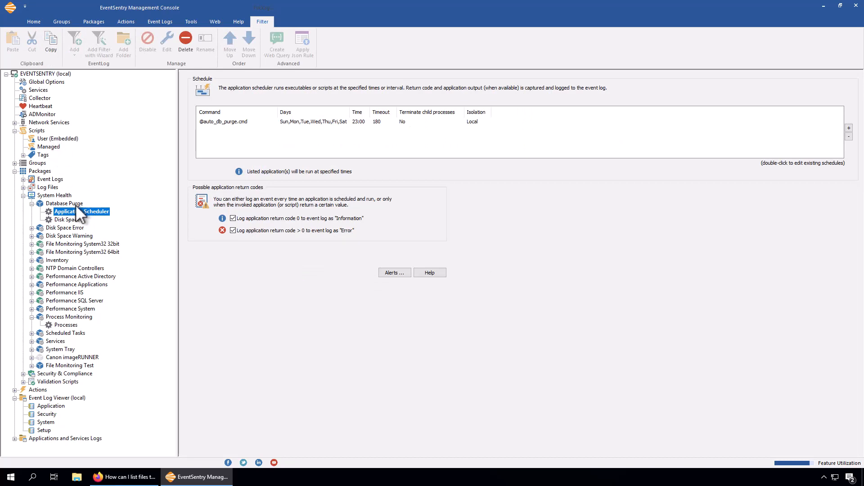
click(218, 121)
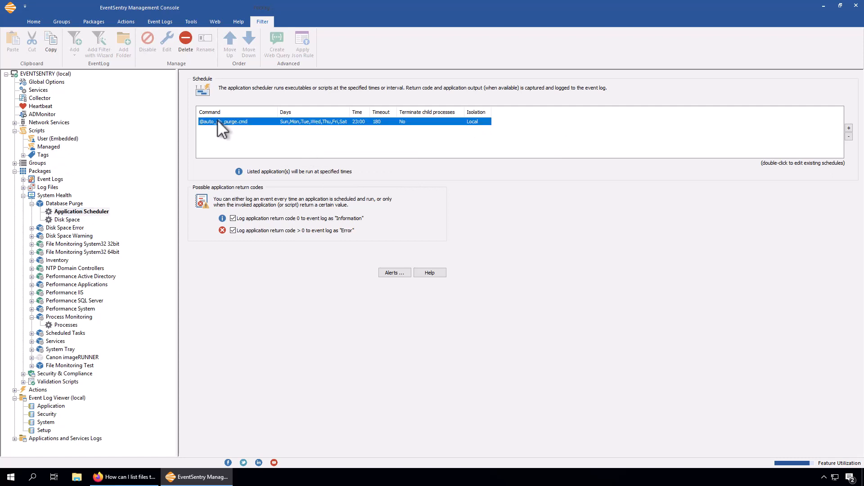
click(849, 127)
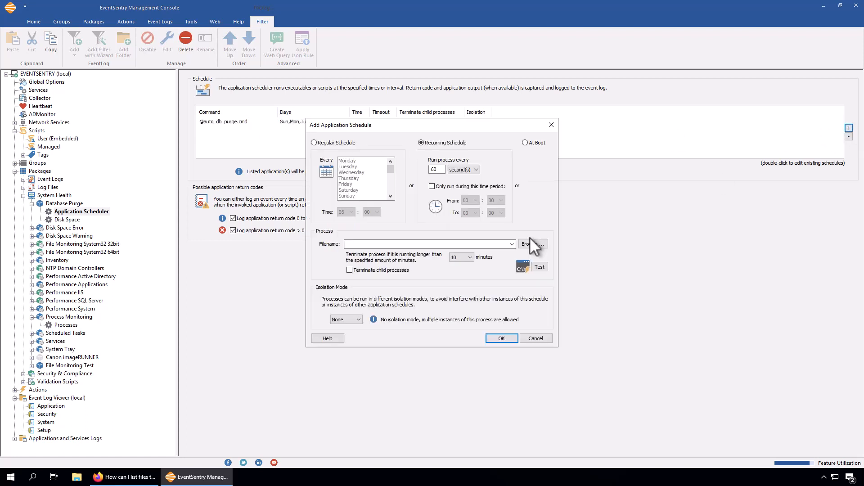
click(512, 243)
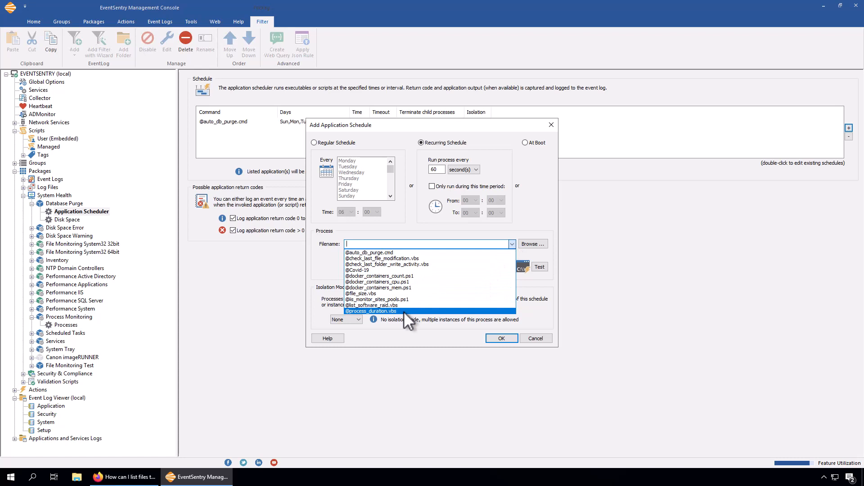
click(530, 335)
click(531, 337)
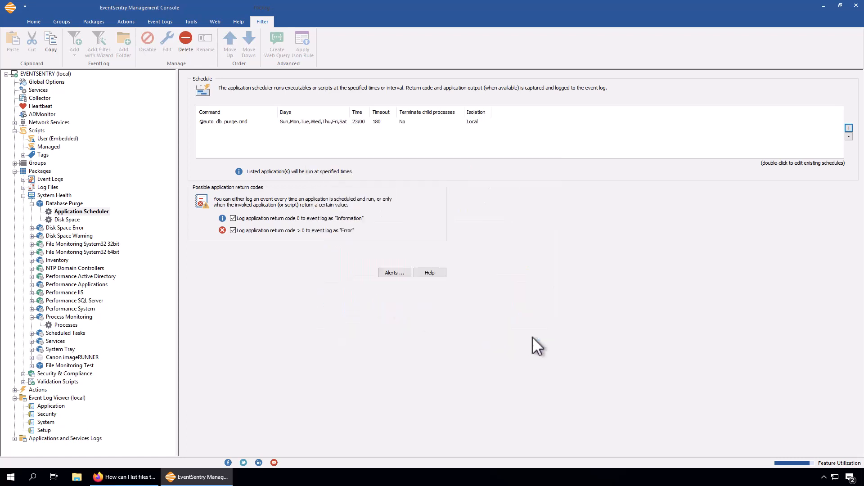
Find the managed script process_duration.vbs and read its full description and code, closing it without changes
click(48, 147)
click(435, 292)
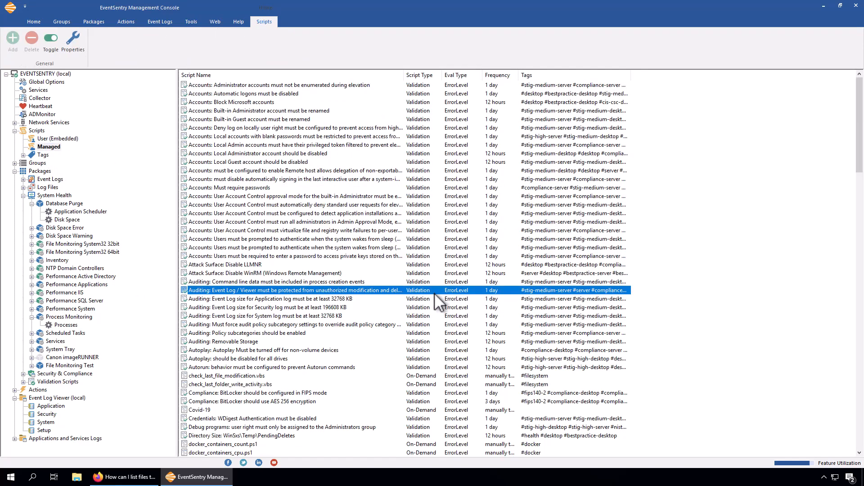
key(p)
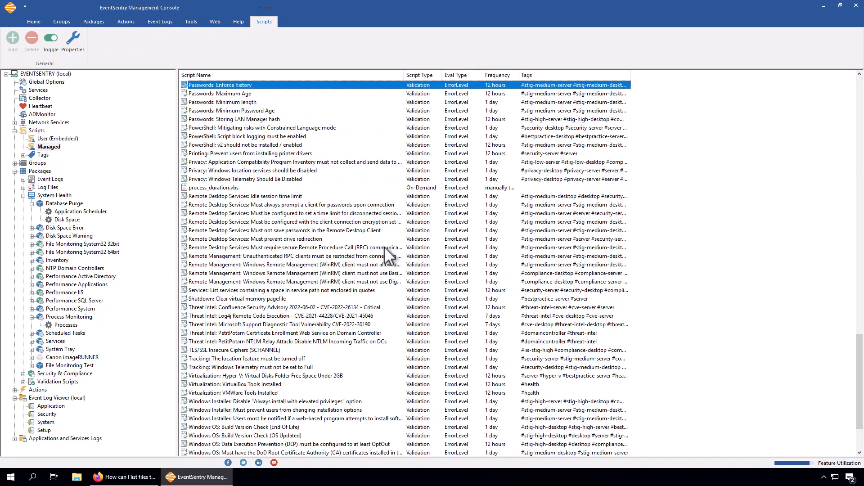
double_click(269, 186)
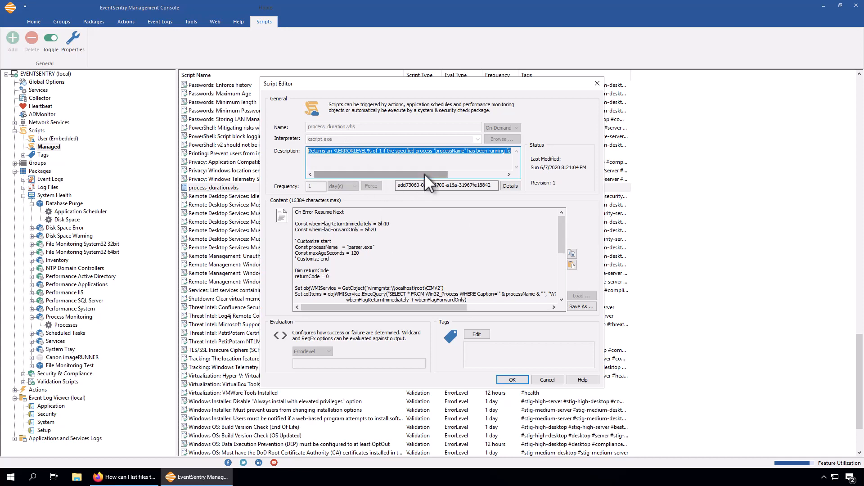
drag(424, 174, 507, 177)
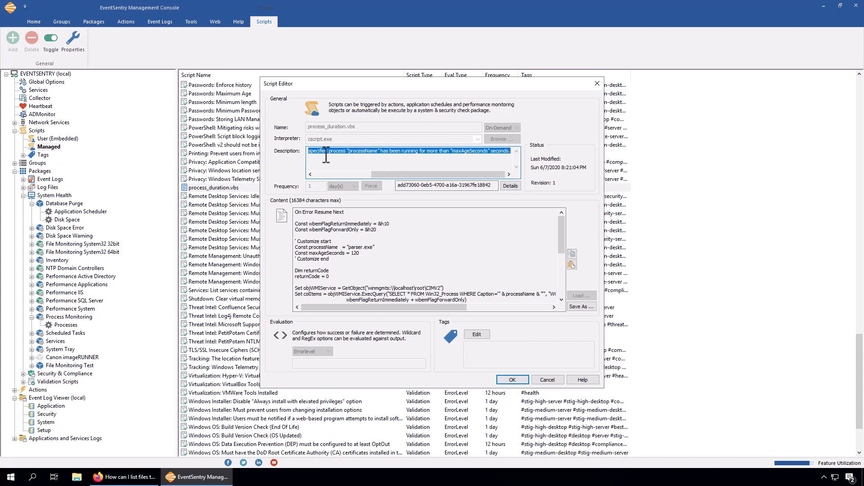
click(351, 247)
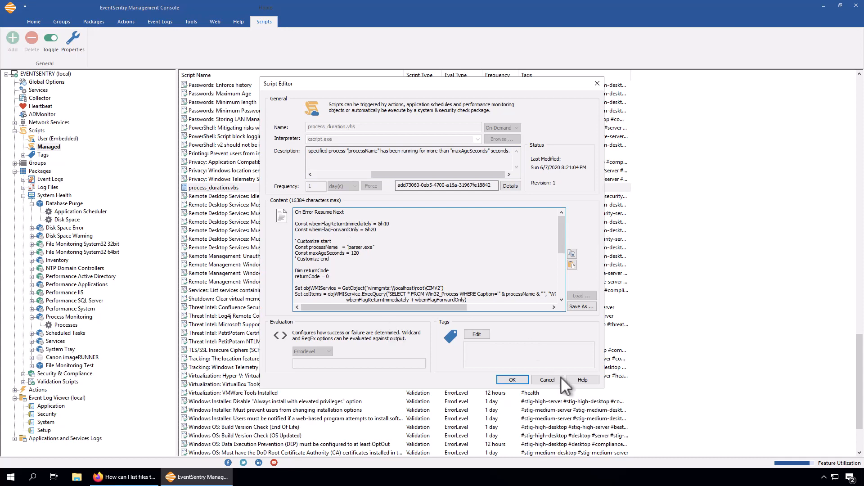
click(547, 380)
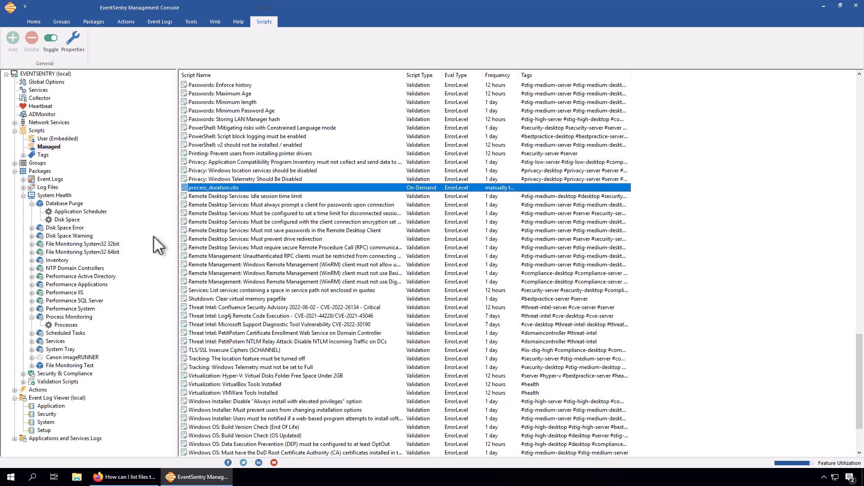
Inspect the customizable processName and maxAgeSeconds constants in process_duration.vbs, leaving the script unchanged
double_click(220, 188)
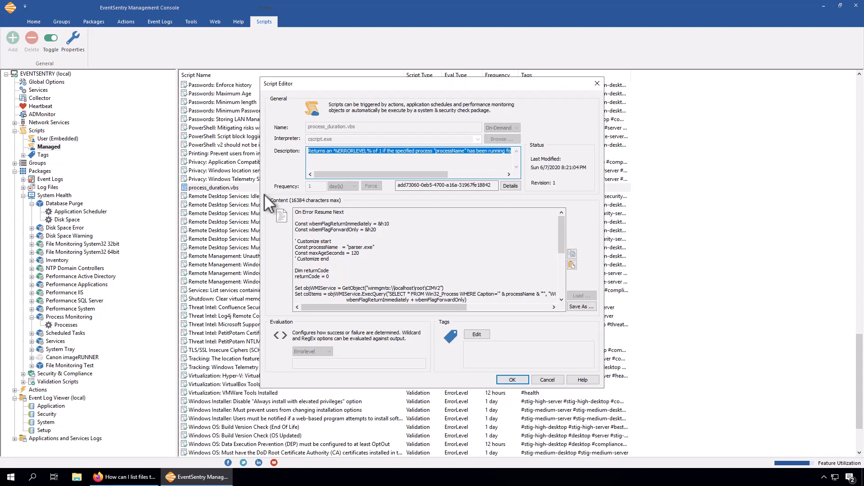
click(378, 255)
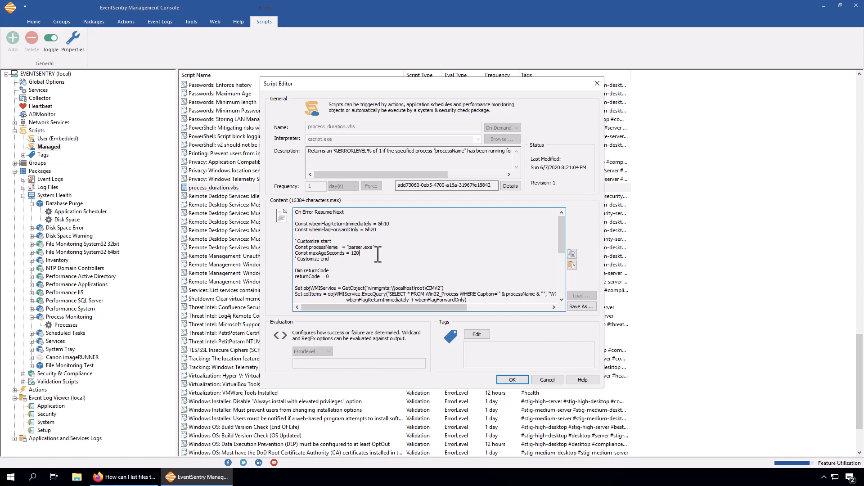
click(545, 378)
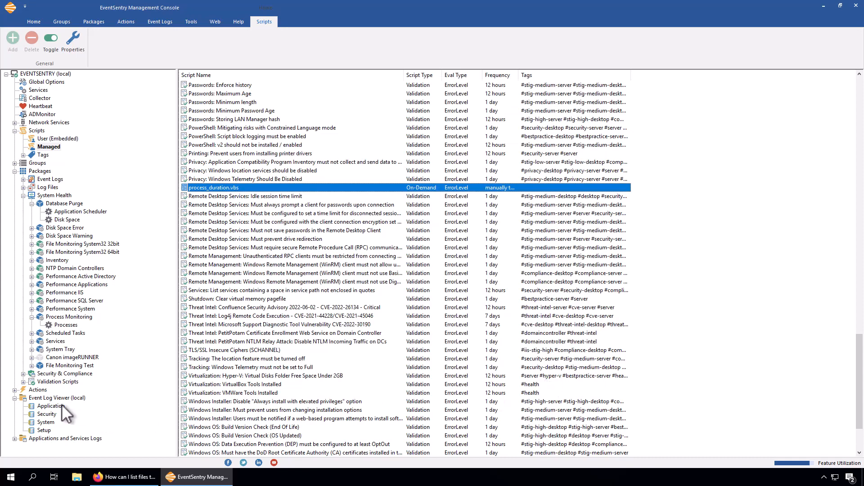
Reopen the managed script process_duration.vbs in the script editor
key(Return)
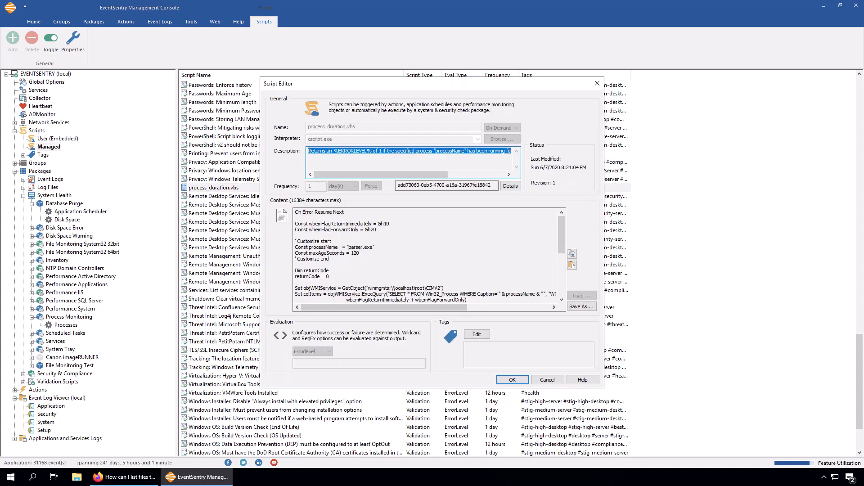